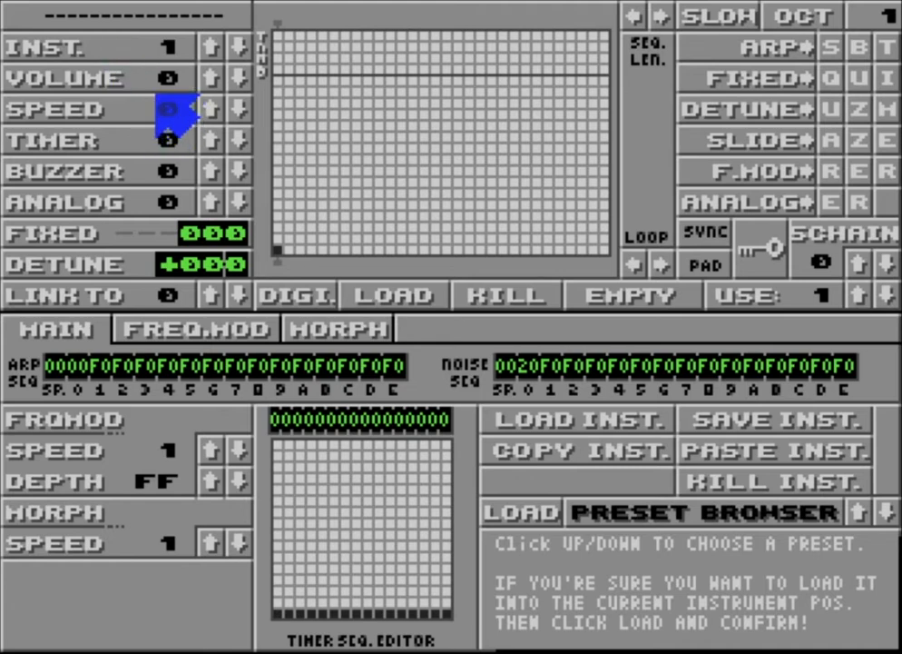
pyautogui.click(200, 43)
pyautogui.click(211, 43)
pyautogui.click(211, 44)
pyautogui.click(210, 44)
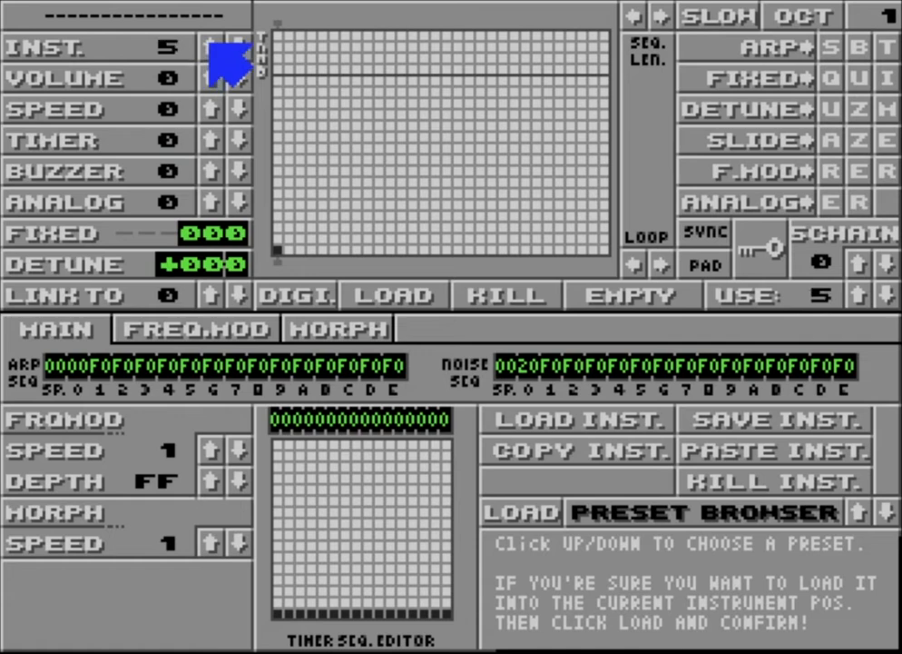
pyautogui.click(234, 45)
pyautogui.click(234, 44)
pyautogui.click(234, 45)
pyautogui.click(234, 45)
pyautogui.click(233, 43)
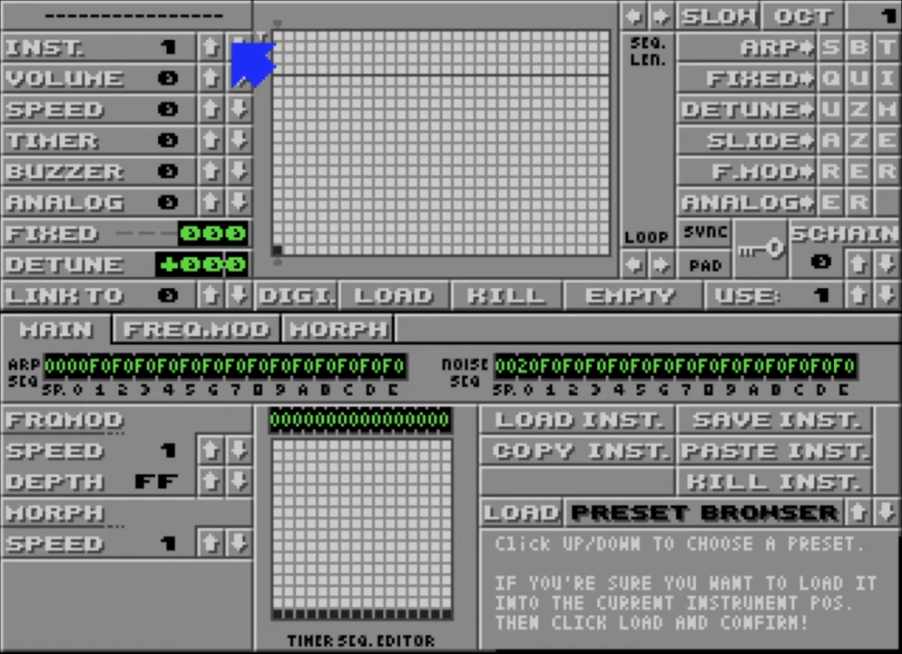
pyautogui.click(210, 44)
pyautogui.click(211, 45)
pyautogui.click(210, 44)
pyautogui.click(211, 44)
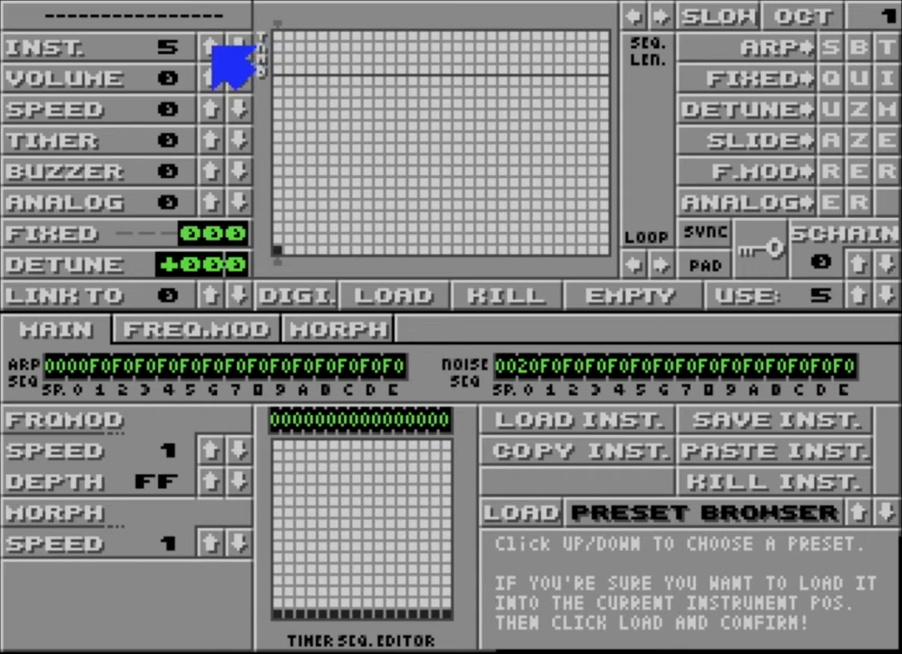
pyautogui.click(232, 45)
pyautogui.click(232, 45)
pyautogui.click(233, 45)
pyautogui.click(232, 44)
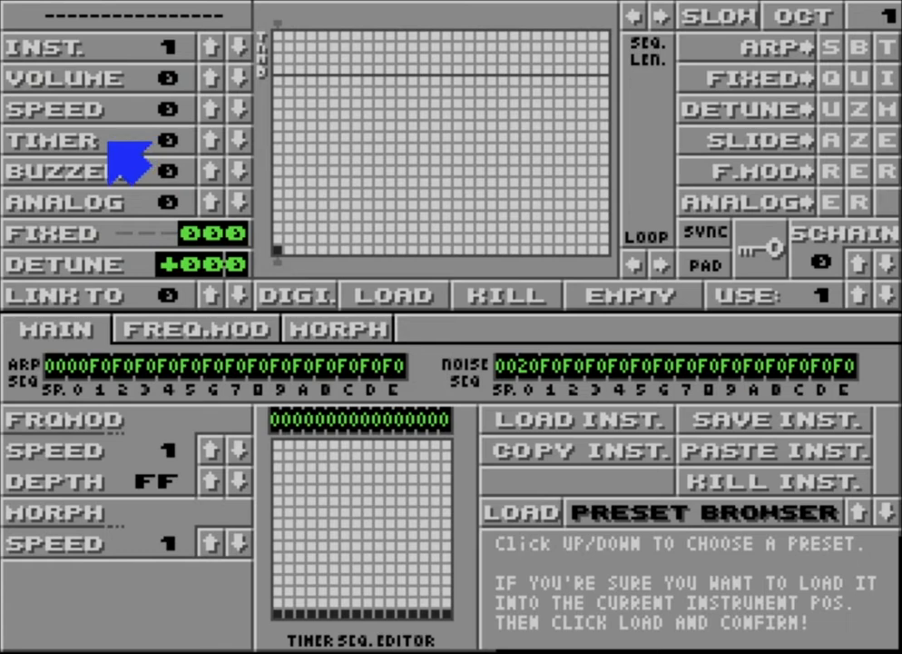
# Select instrument 5 for editing
pyautogui.click(209, 52)
pyautogui.click(210, 51)
pyautogui.click(210, 51)
pyautogui.click(209, 51)
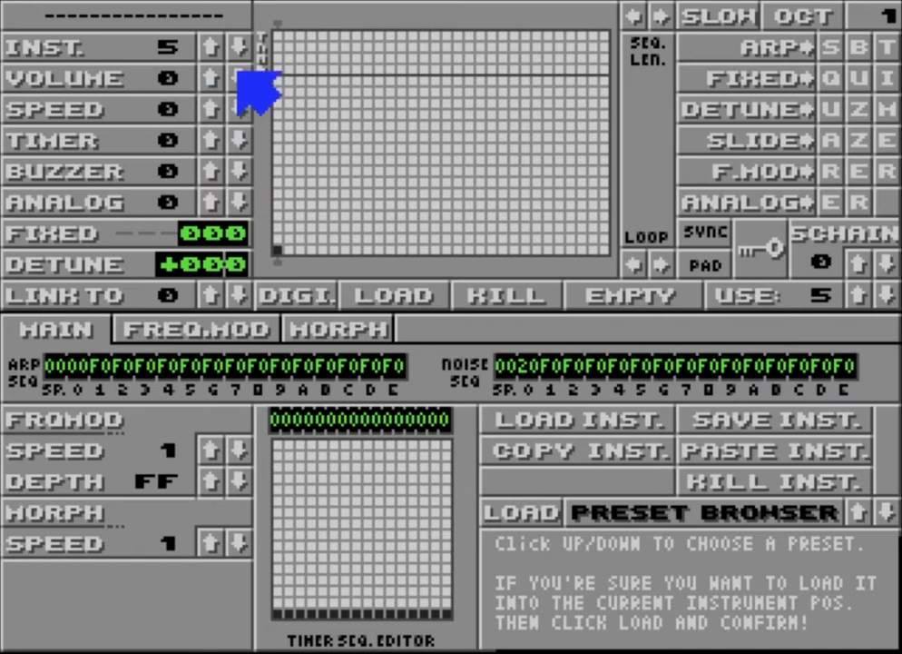
pyautogui.moveTo(210, 82)
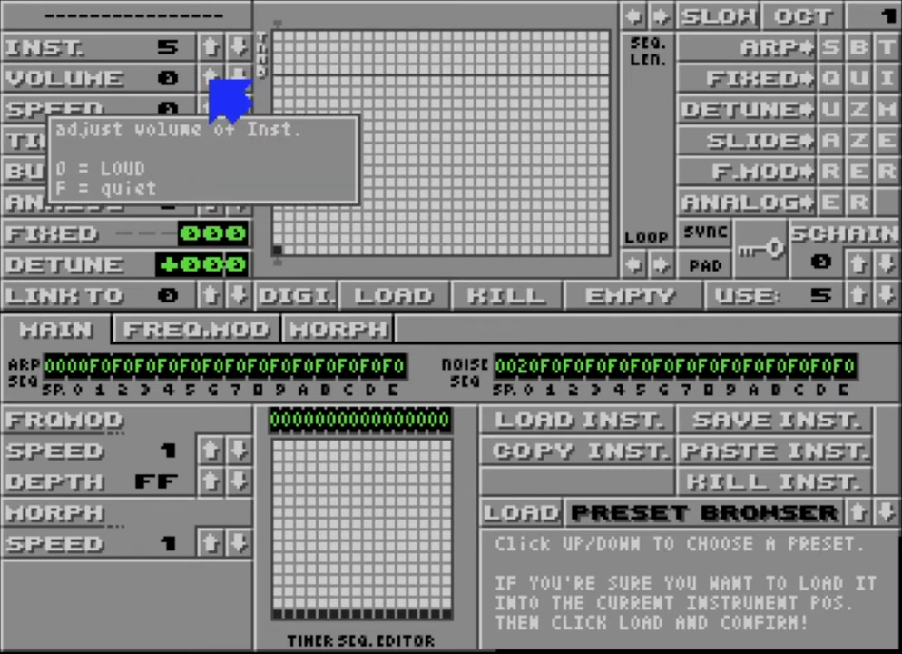
pyautogui.moveTo(211, 110)
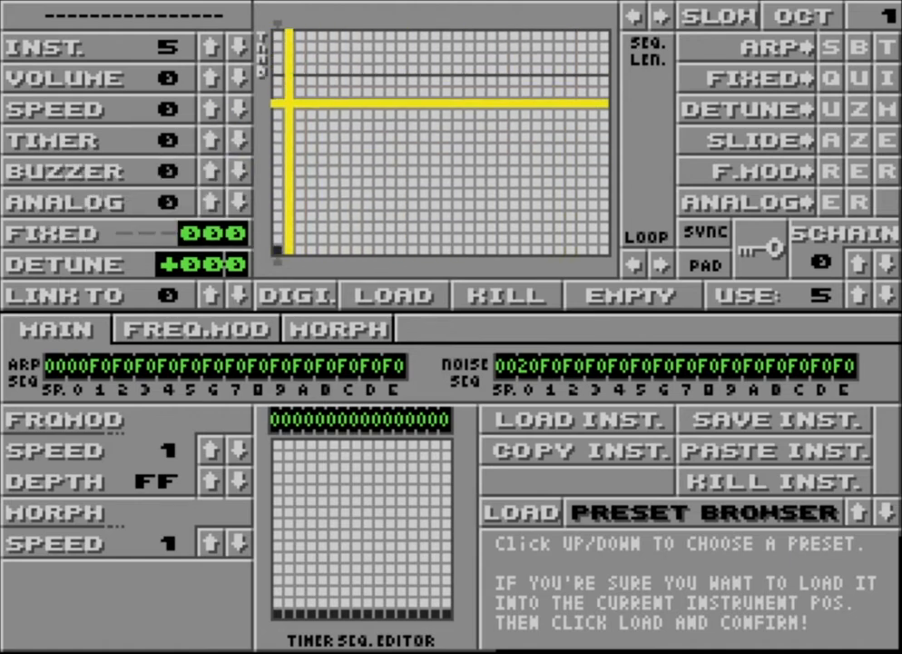
pyautogui.moveTo(211, 139)
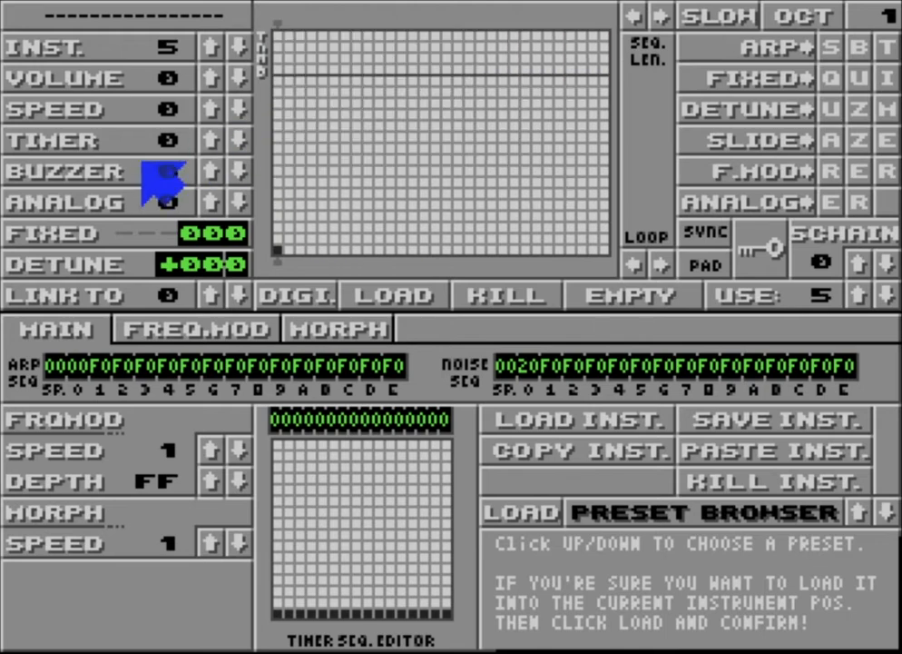
pyautogui.moveTo(227, 184)
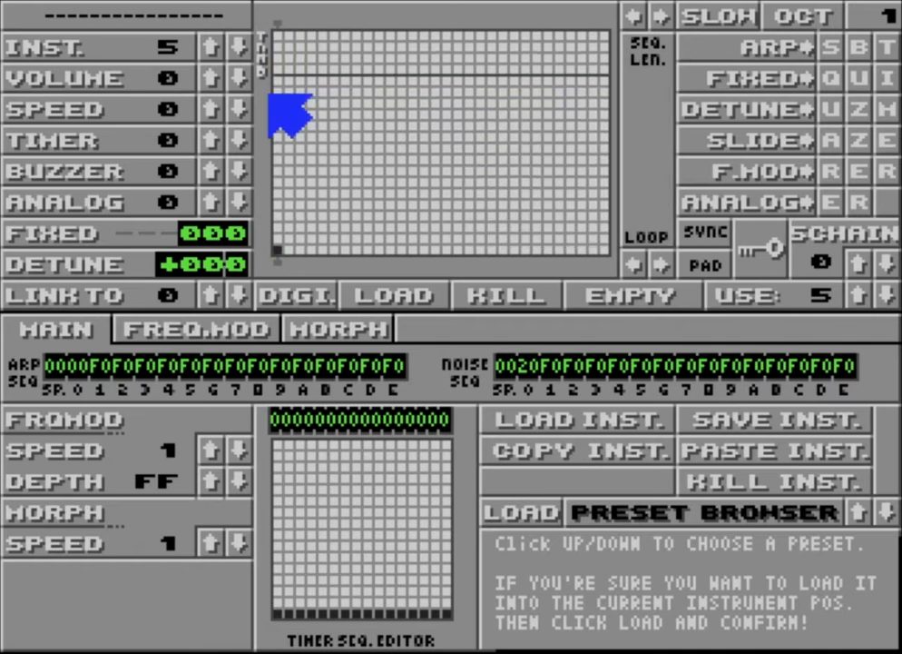
# Draw a volume envelope falling from the highest to the lowest level over 14 columns, and end and loop the sequence at column 14
pyautogui.moveTo(278, 80)
pyautogui.mouseDown()
pyautogui.moveTo(355, 147)
pyautogui.moveTo(411, 215)
pyautogui.moveTo(413, 249)
pyautogui.moveTo(423, 247)
pyautogui.mouseUp()
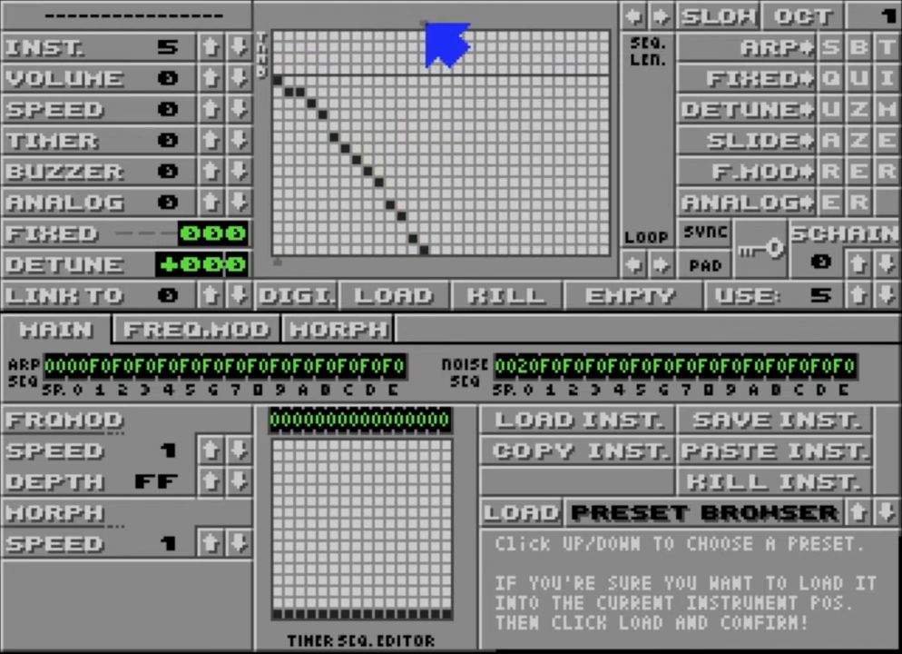
pyautogui.moveTo(424, 23)
pyautogui.mouseDown()
pyautogui.moveTo(312, 20)
pyautogui.moveTo(390, 34)
pyautogui.moveTo(423, 27)
pyautogui.mouseUp()
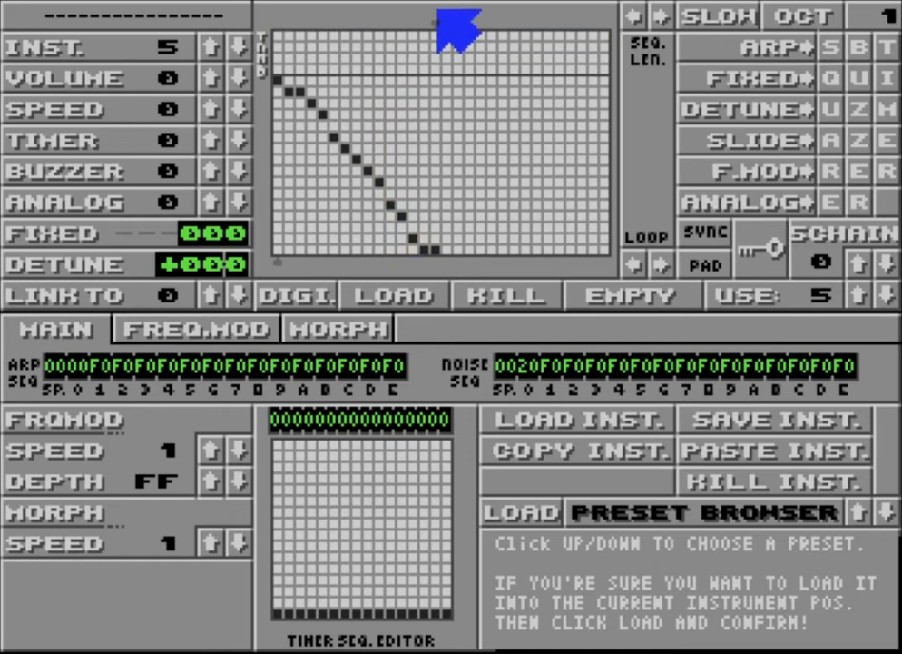
pyautogui.moveTo(434, 16)
pyautogui.mouseDown()
pyautogui.moveTo(530, 16)
pyautogui.moveTo(416, 7)
pyautogui.mouseUp()
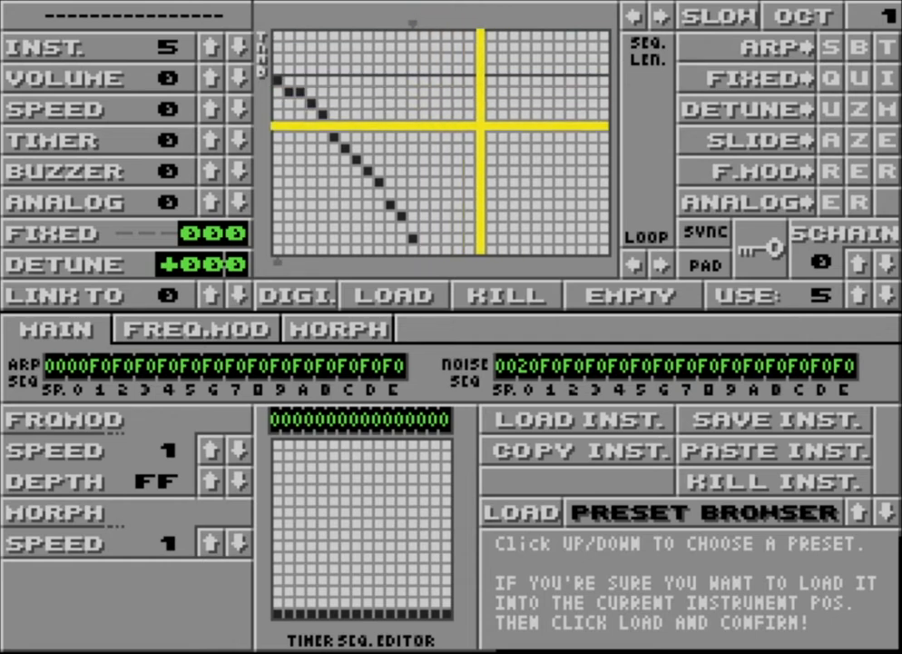
pyautogui.click(423, 25)
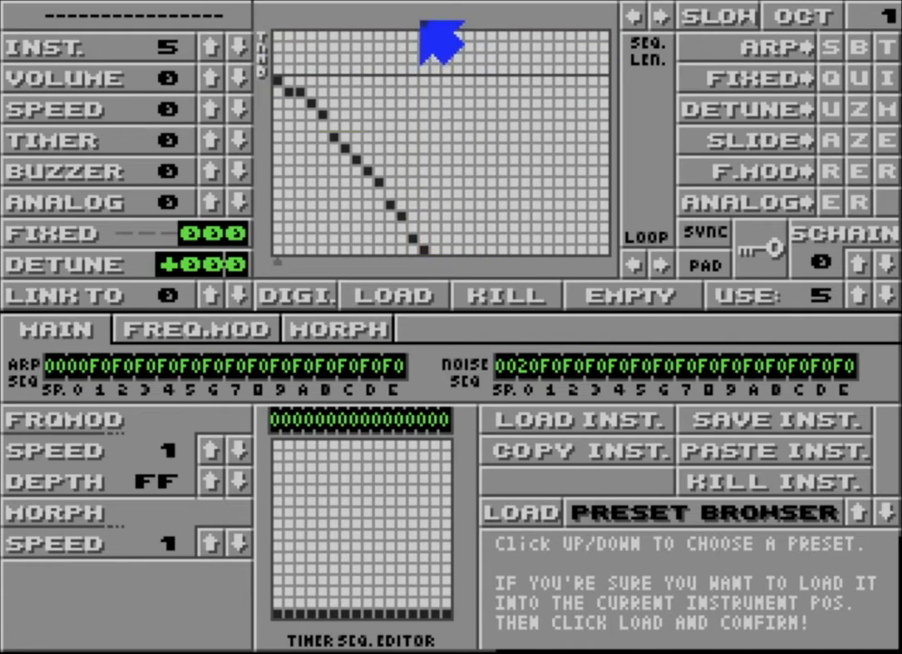
pyautogui.click(658, 13)
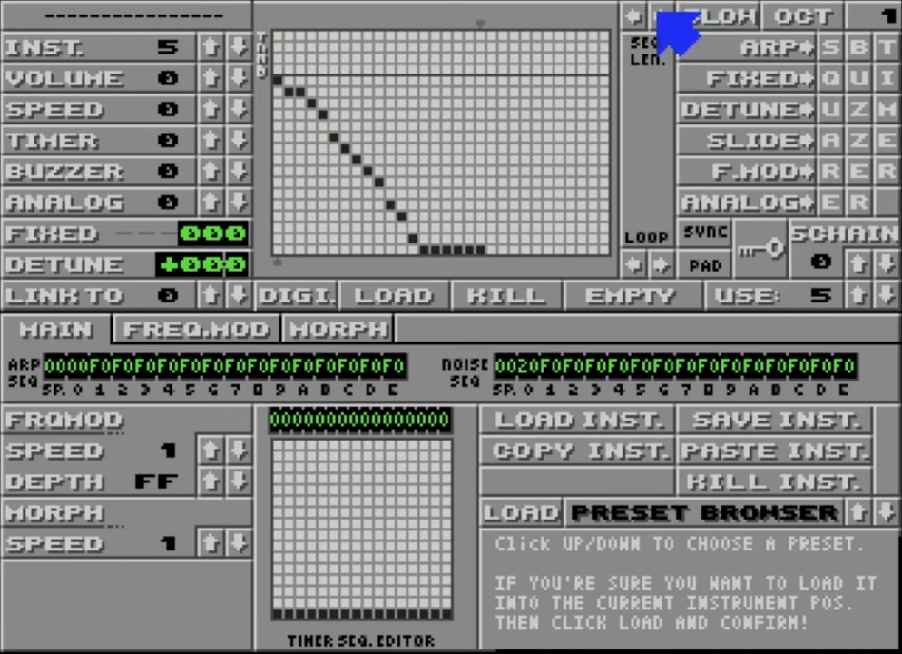
pyautogui.click(633, 14)
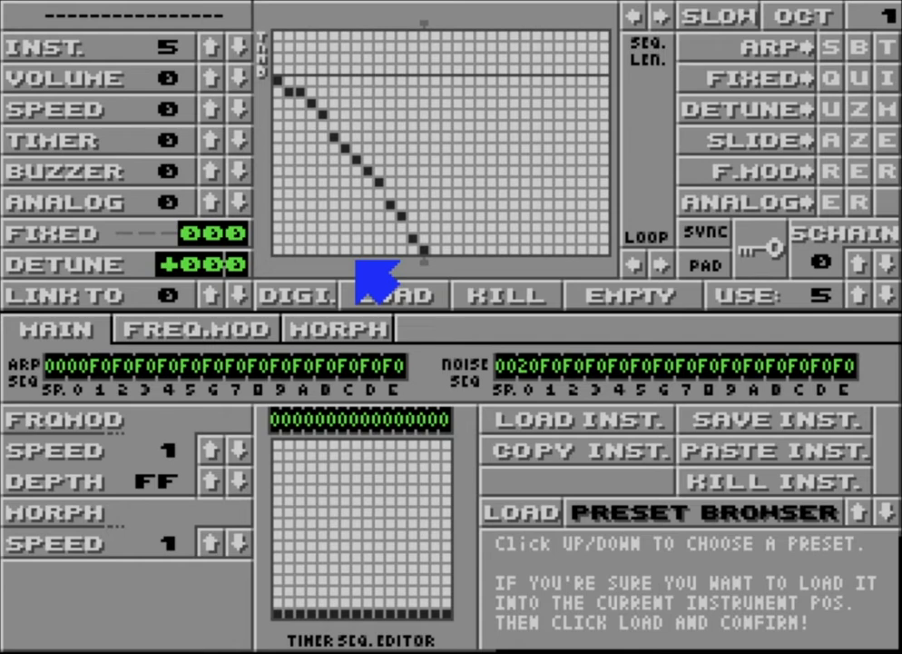
# Set the instrument's envelope speed to 4 and the octave to 0
pyautogui.click(211, 109)
pyautogui.click(211, 109)
pyautogui.click(211, 109)
pyautogui.click(210, 109)
pyautogui.press('F1')
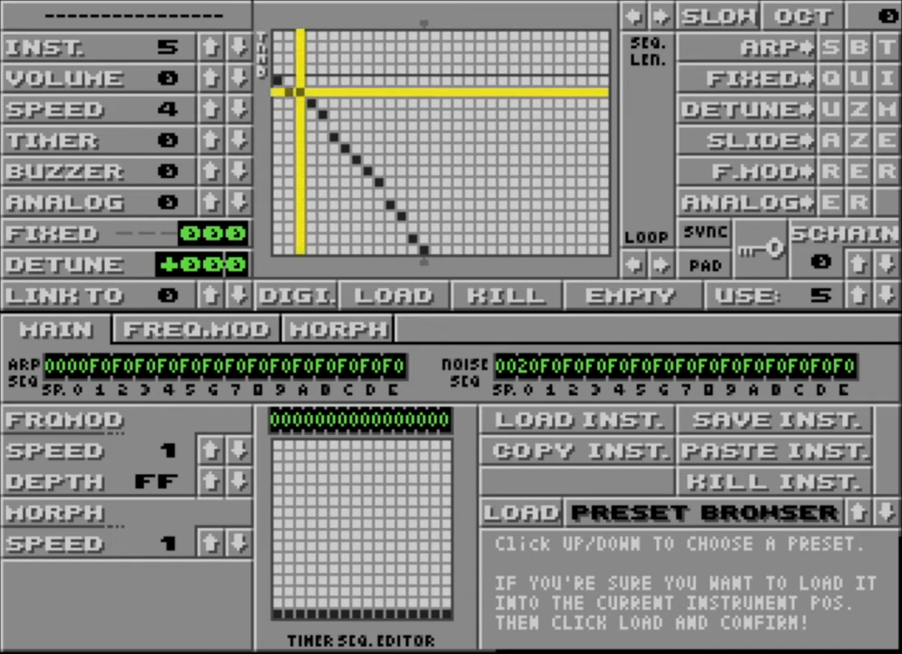
# Redraw the envelope to fall until column 11 and rise again through column 14, with the loop point at column 11
pyautogui.moveTo(301, 91); pyautogui.dragTo(401, 239)
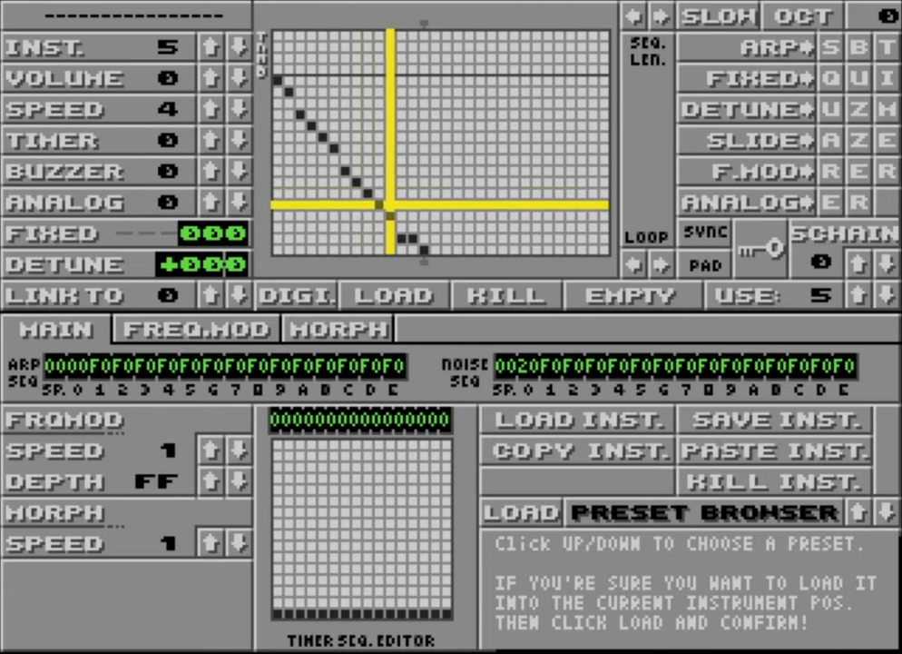
pyautogui.click(401, 205)
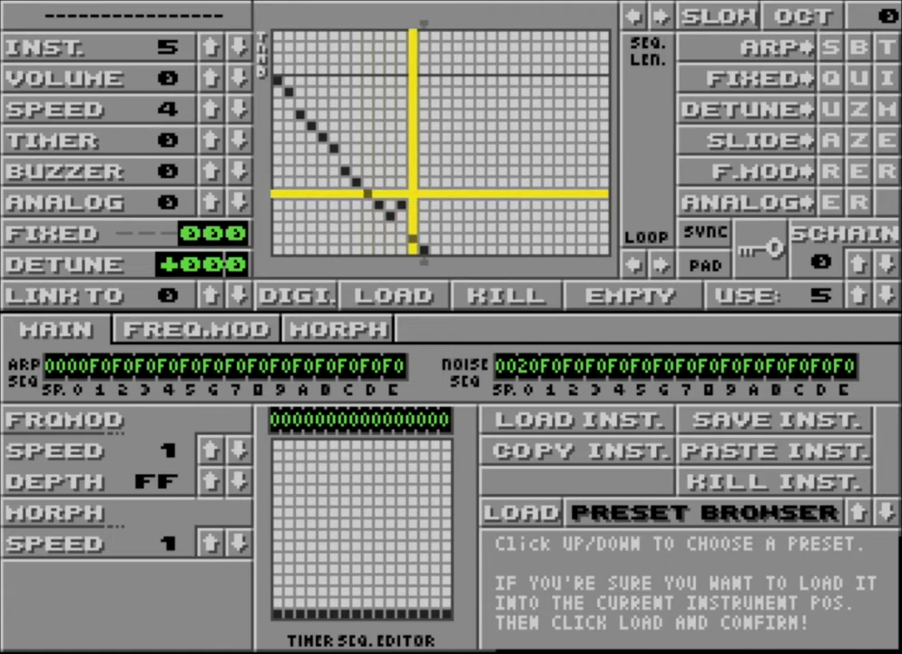
pyautogui.click(412, 194)
pyautogui.click(424, 182)
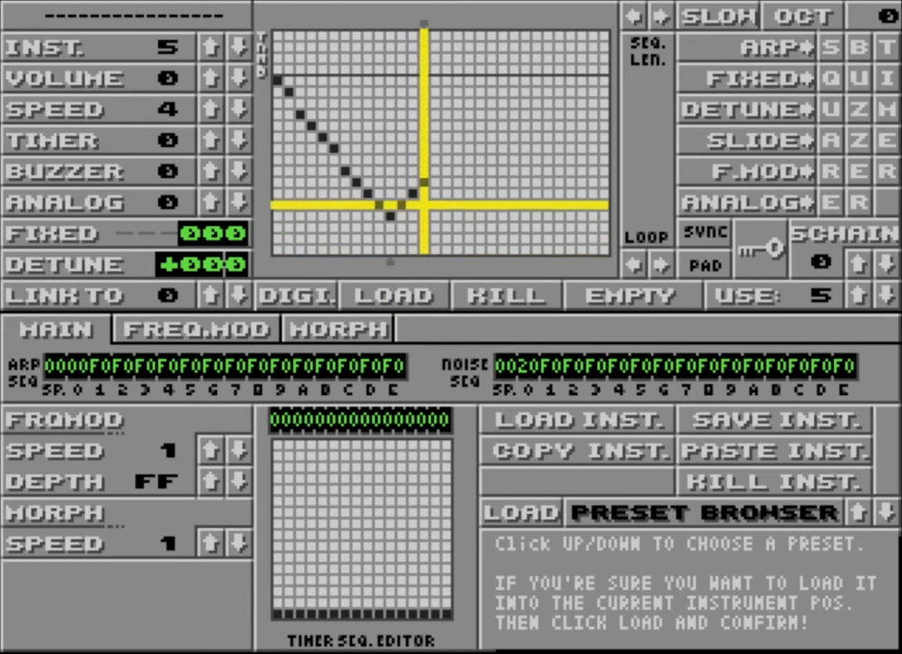
# Extend the envelope sequence to 17 columns and draw falling levels in columns 15 to 17
pyautogui.moveTo(434, 22); pyautogui.dragTo(456, 23)
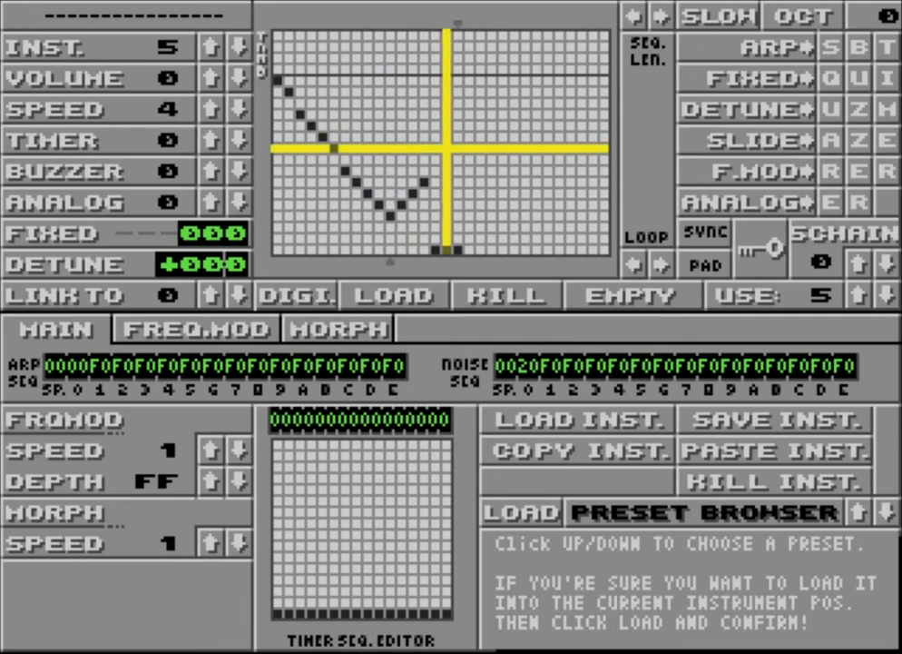
pyautogui.click(435, 194)
pyautogui.click(446, 215)
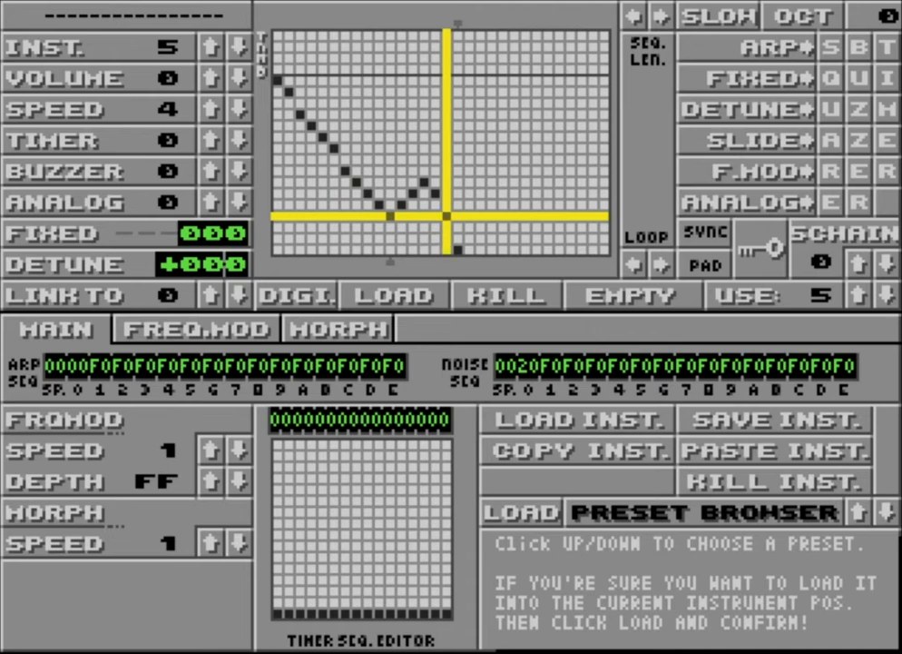
pyautogui.click(458, 226)
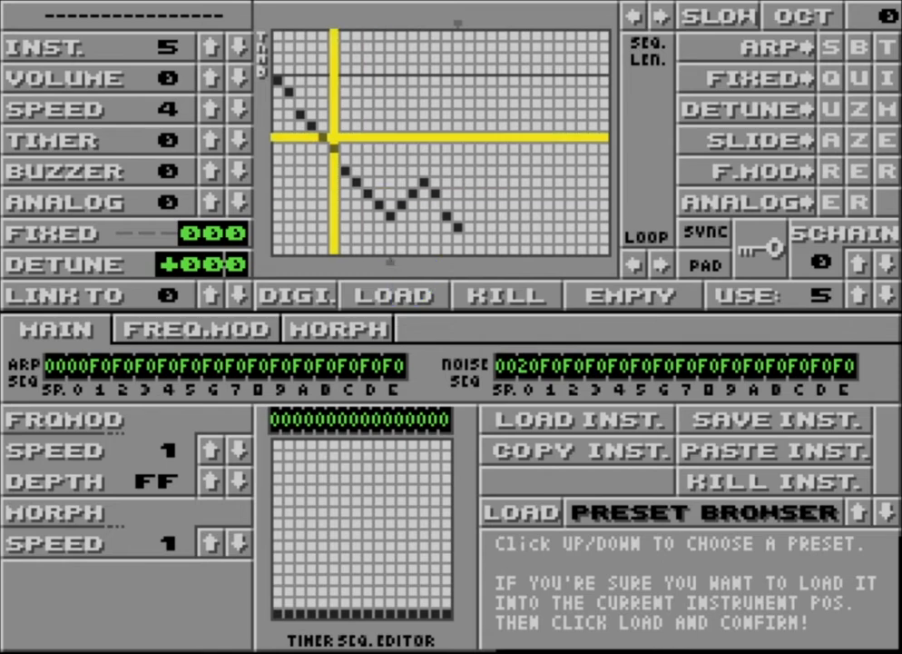
# Shorten the envelope sequence to a single column
pyautogui.click(279, 21)
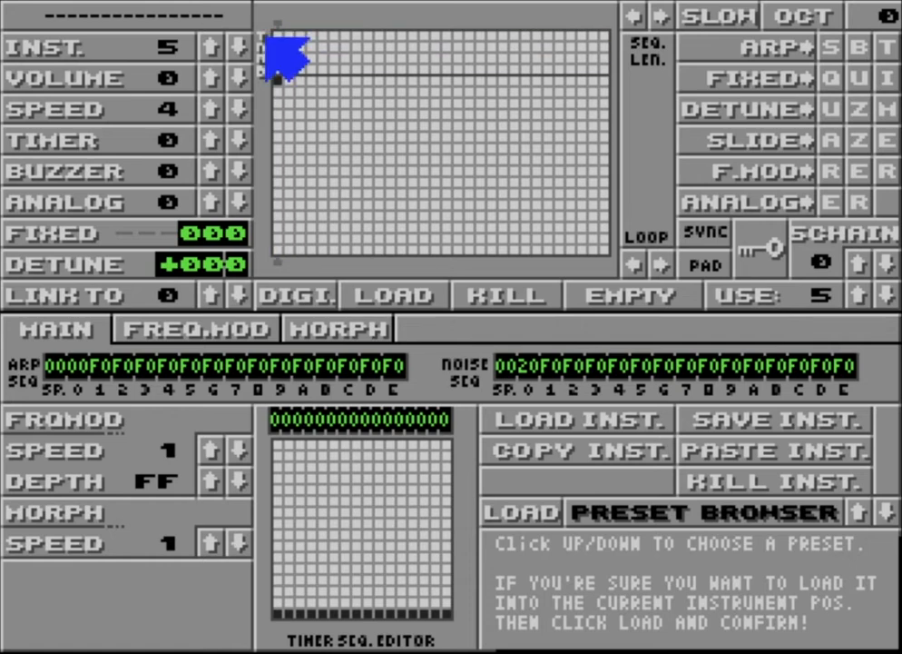
pyautogui.moveTo(288, 25); pyautogui.dragTo(356, 21)
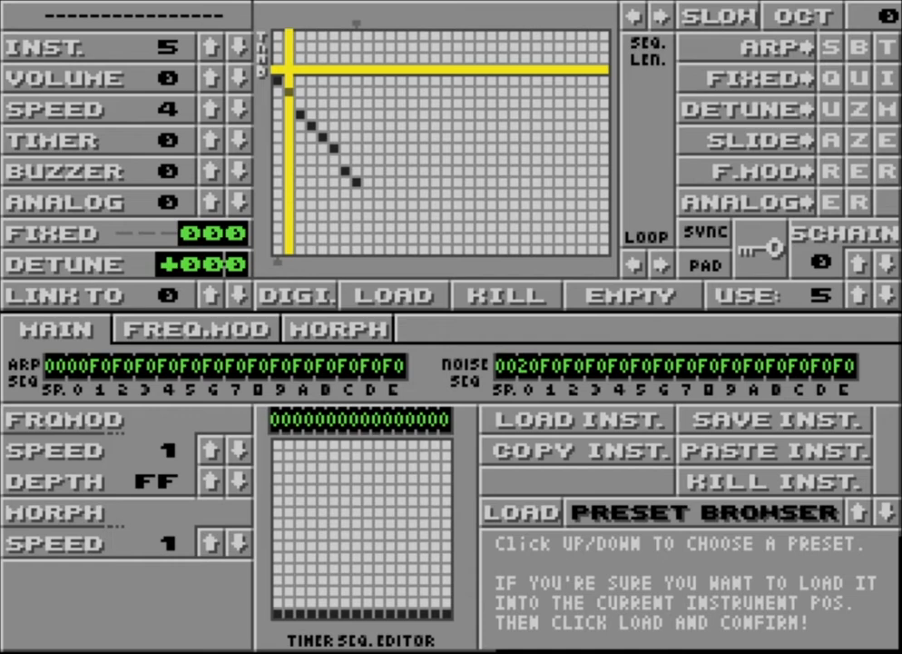
pyautogui.click(279, 22)
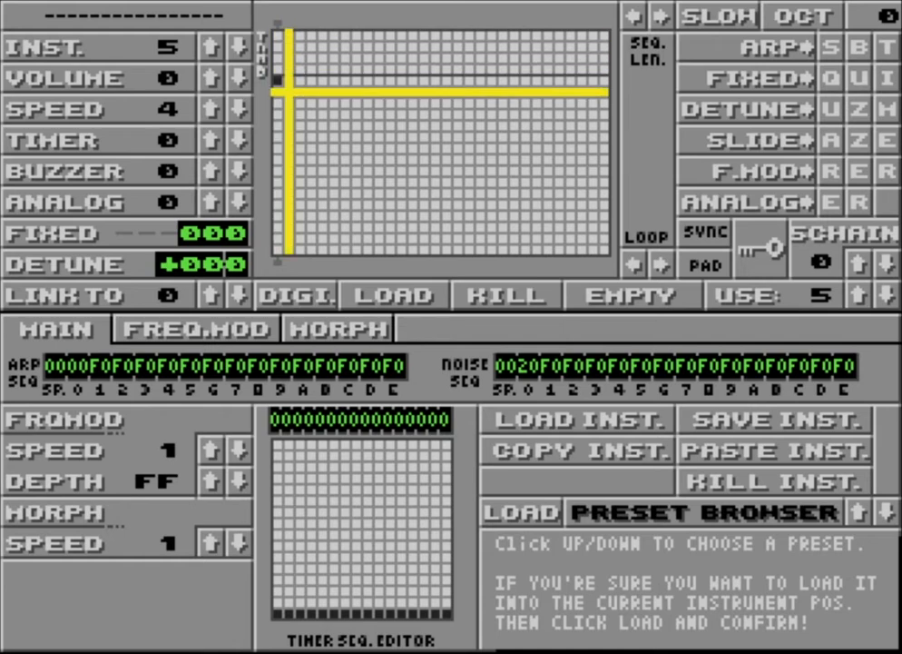
# Try the SID waveform by setting the timer to 1 and toggling the timer marker in the first envelope column
pyautogui.click(278, 37)
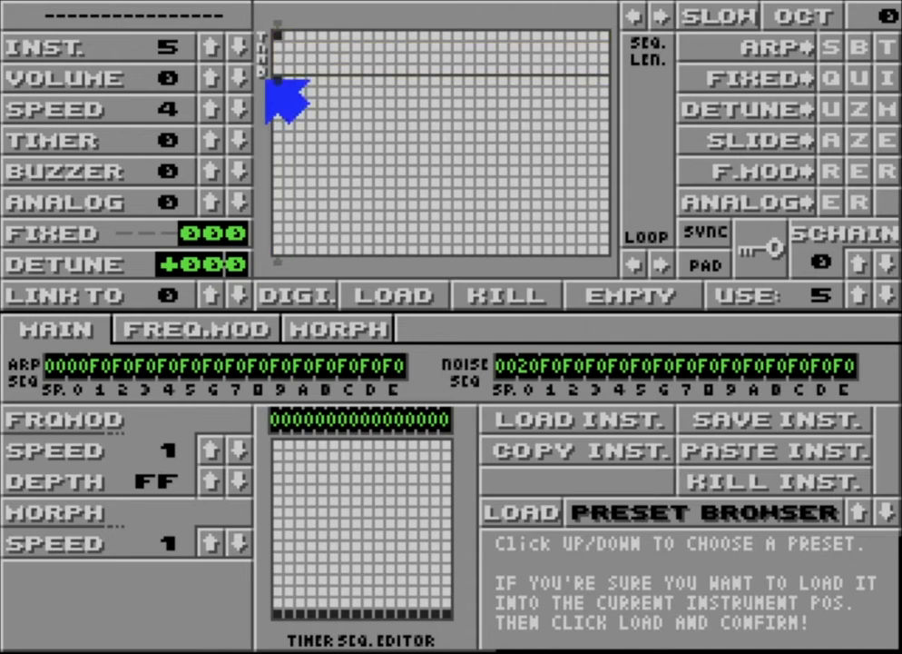
pyautogui.click(216, 136)
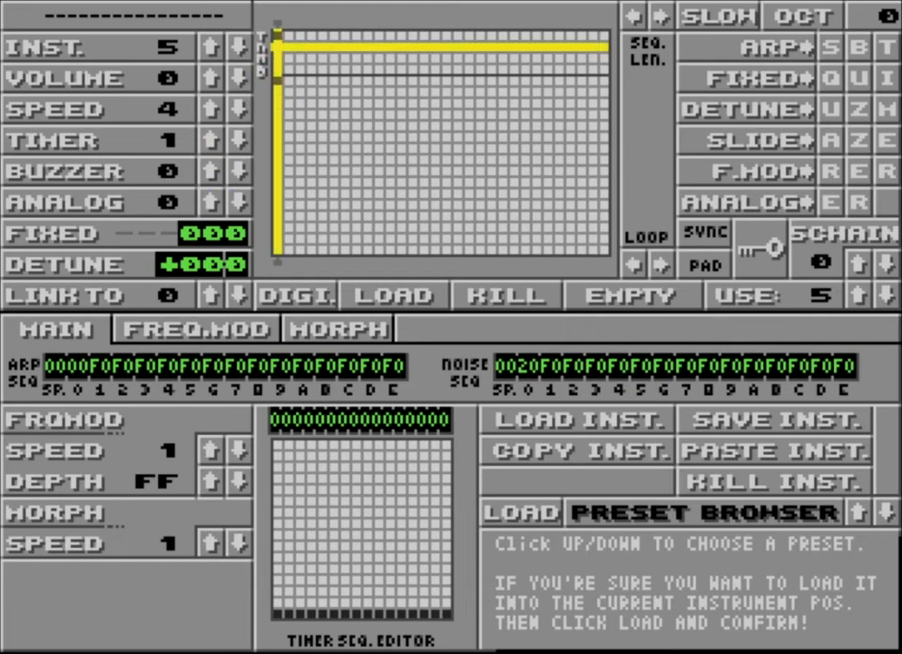
pyautogui.click(277, 35)
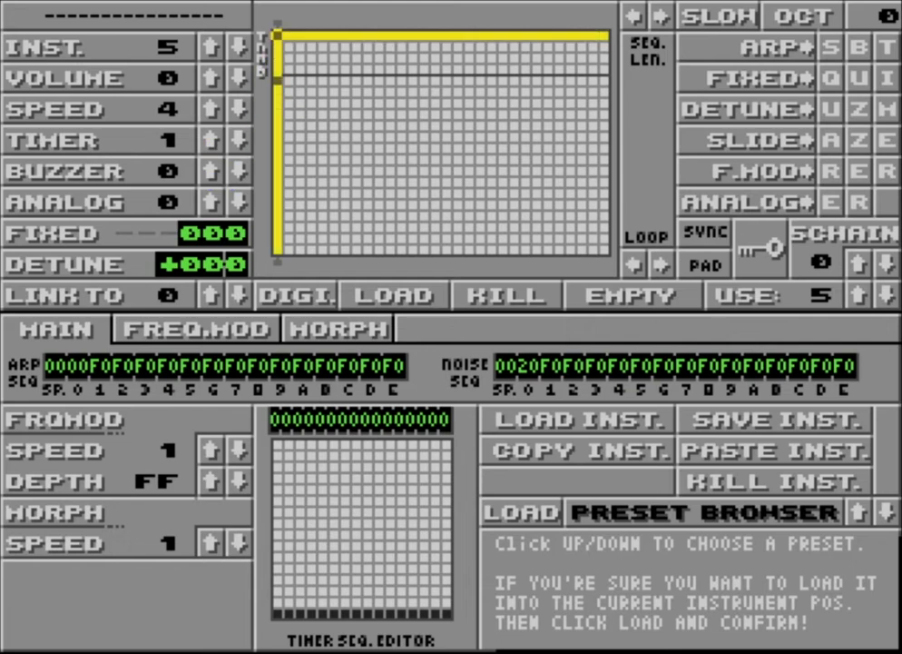
pyautogui.click(238, 141)
pyautogui.click(214, 140)
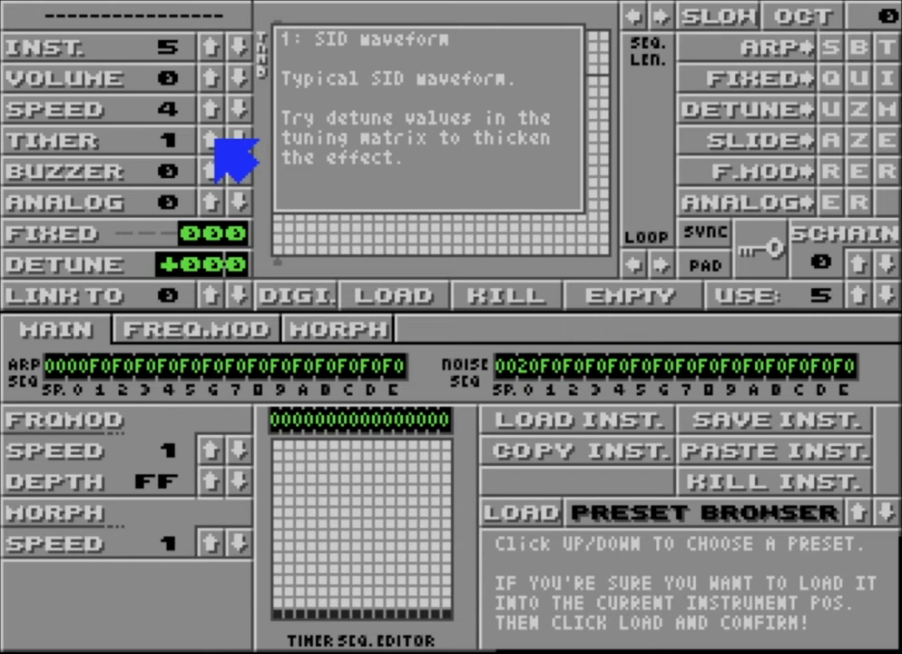
pyautogui.click(278, 36)
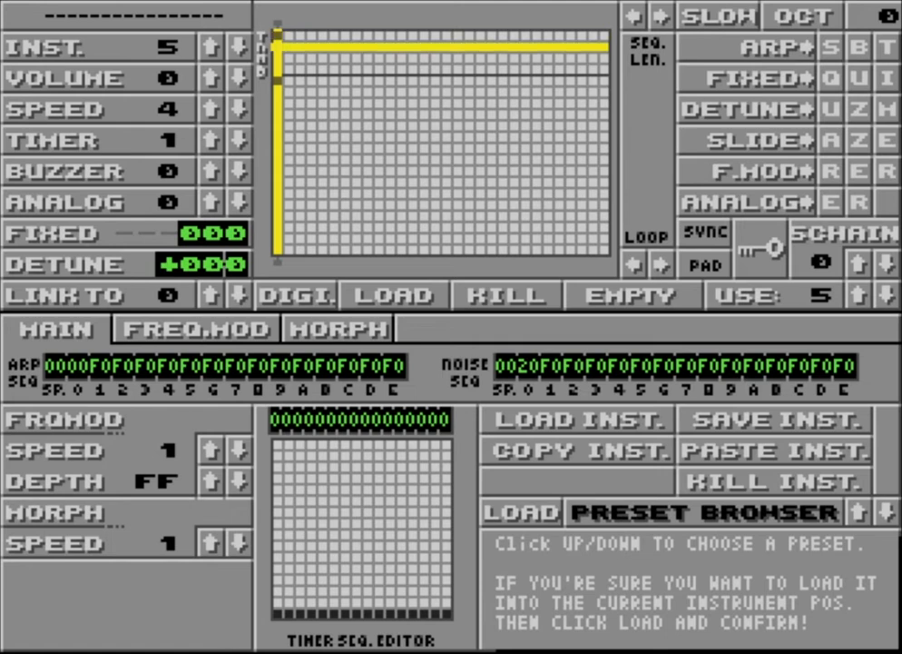
pyautogui.click(237, 136)
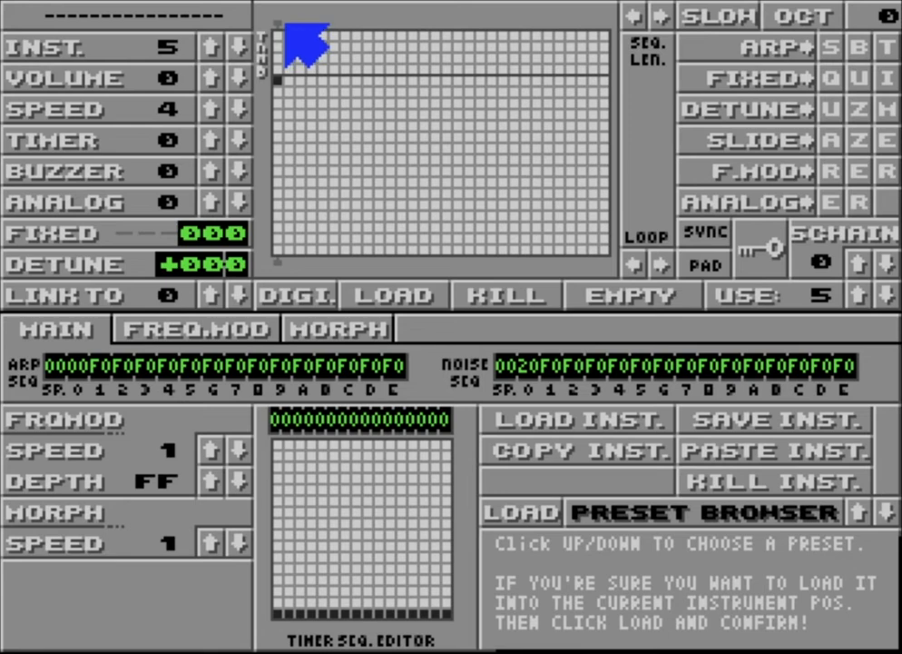
# Extend the envelope to two columns with the loop on column 2, and enable noise in the first column
pyautogui.click(286, 25)
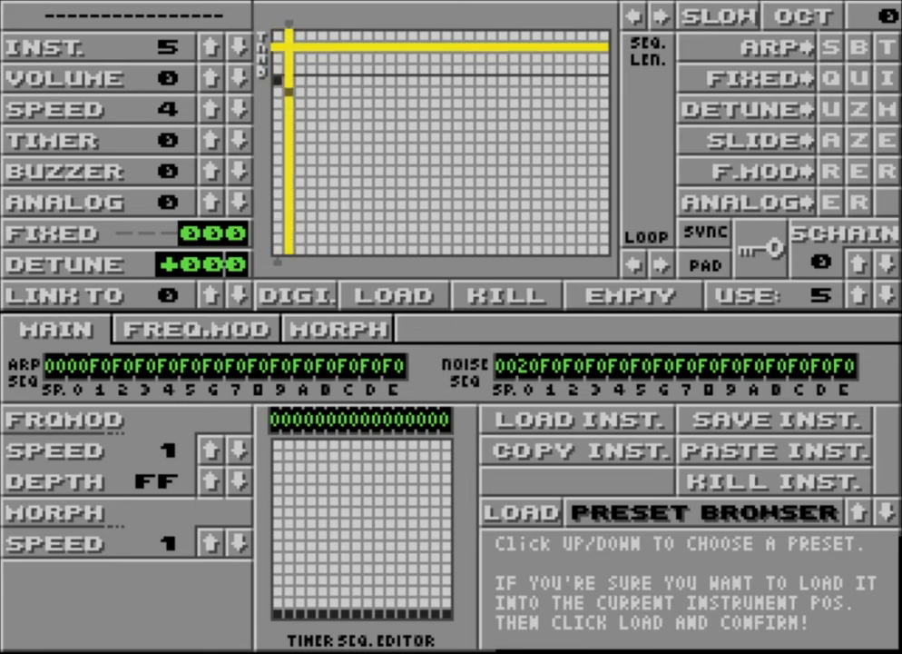
pyautogui.click(276, 45)
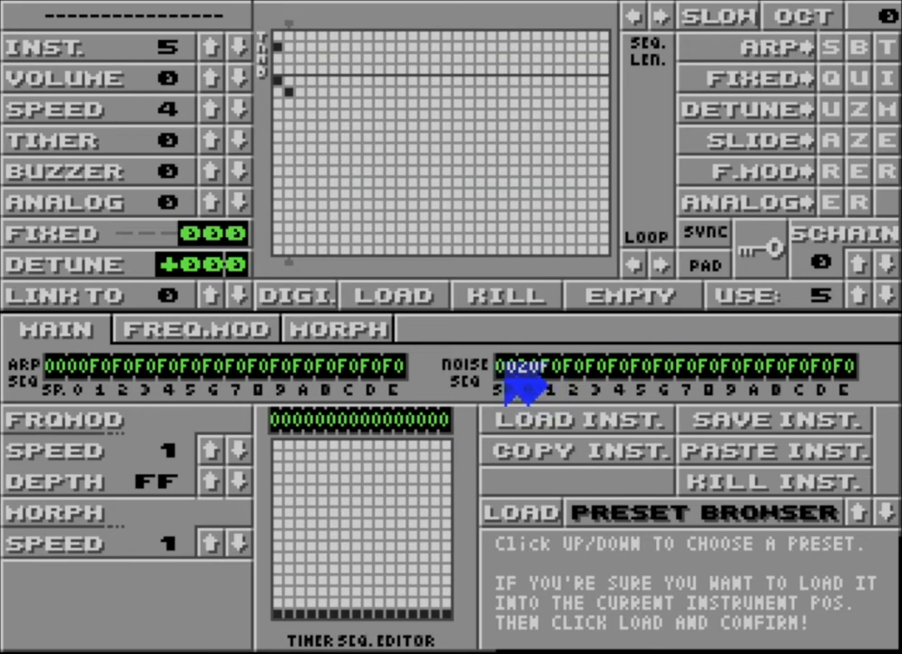
pyautogui.moveTo(506, 379)
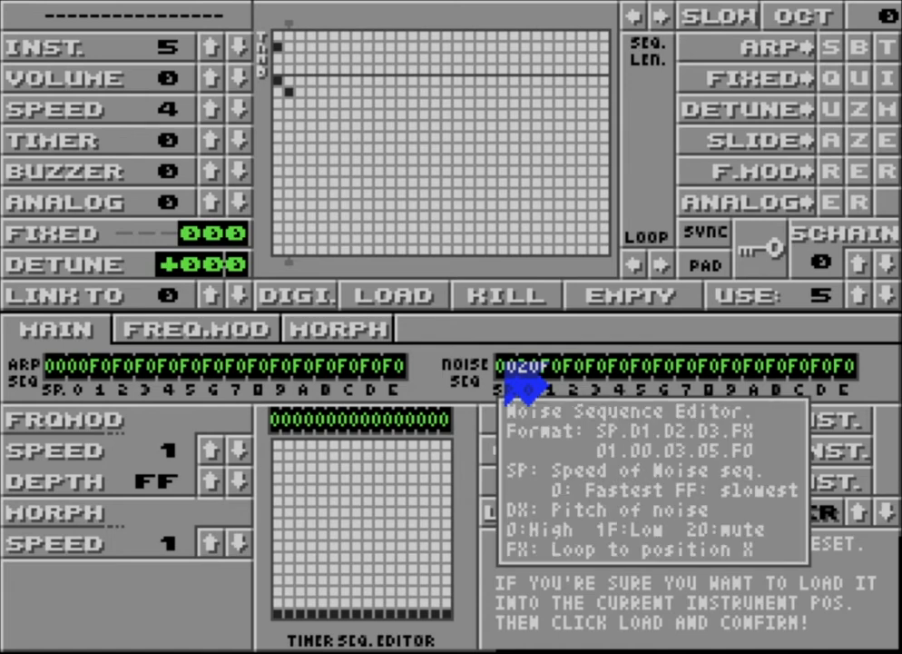
# Enter speed 00 and a first pitch of 20 (mute) at the start of the noise sequence
pyautogui.click(507, 374)
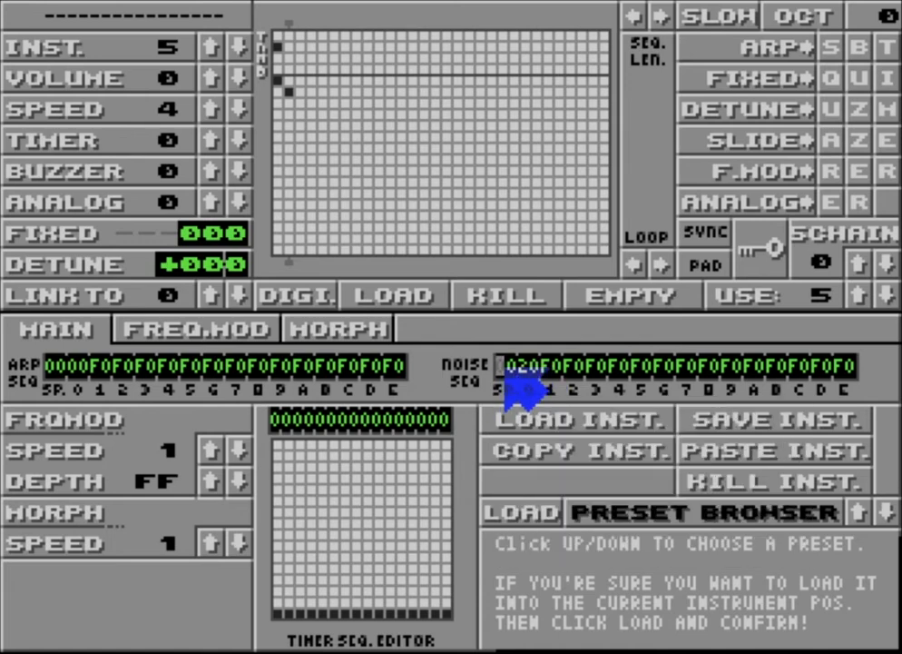
pyautogui.write('00')
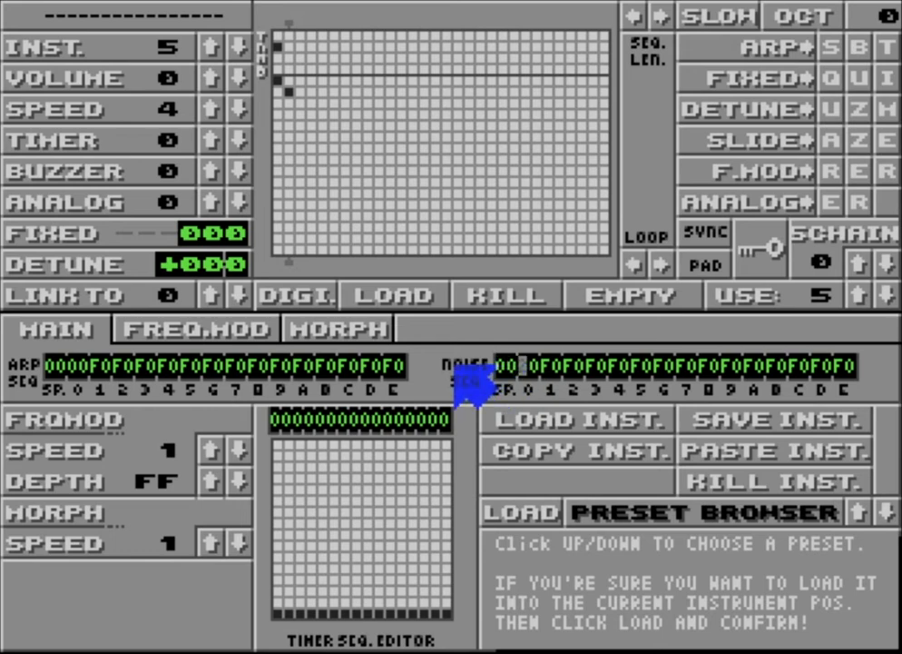
pyautogui.write('2')
pyautogui.write('2')
# Step through the noise sequence positions and back to the first pitch to examine the loop entries
pyautogui.press('Right')
pyautogui.press('Right')
pyautogui.press('Right')
pyautogui.press('Right')
pyautogui.press('Right')
pyautogui.press('Right')
pyautogui.press('Right')
pyautogui.press('Right')
pyautogui.press('Right')
pyautogui.press('Right')
pyautogui.press('Right')
pyautogui.press('Right')
pyautogui.press('Right')
pyautogui.press('Right')
pyautogui.press('Right')
pyautogui.press('Right')
pyautogui.press('Right')
pyautogui.press('Right')
pyautogui.press('Right')
pyautogui.press('Right')
pyautogui.press('Right')
pyautogui.press('Right')
pyautogui.press('Right')
pyautogui.press('Right')
pyautogui.press('Left')
pyautogui.press('Left')
pyautogui.press('Left')
pyautogui.press('Left')
pyautogui.press('Left')
pyautogui.press('Left')
pyautogui.press('Left')
pyautogui.press('Left')
pyautogui.press('Left')
pyautogui.press('Left')
pyautogui.press('Left')
pyautogui.press('Left')
pyautogui.press('Left')
pyautogui.press('Left')
pyautogui.press('Left')
pyautogui.press('Left')
pyautogui.press('Left')
pyautogui.press('Left')
pyautogui.press('Left')
pyautogui.press('Left')
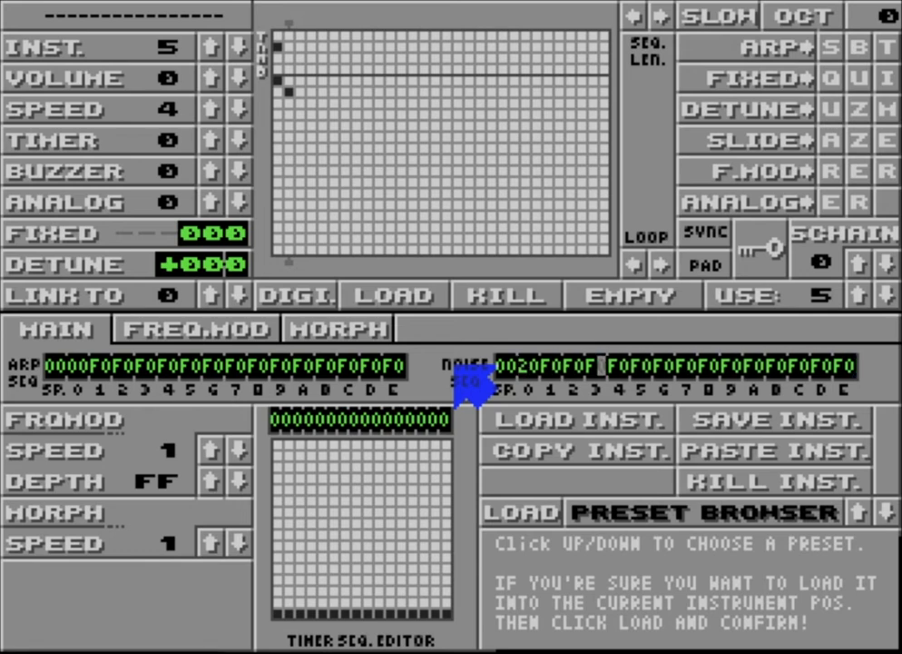
pyautogui.press('Left')
pyautogui.press('Left')
pyautogui.press('Left')
pyautogui.press('Left')
pyautogui.press('Left')
pyautogui.press('Left')
pyautogui.press('Left')
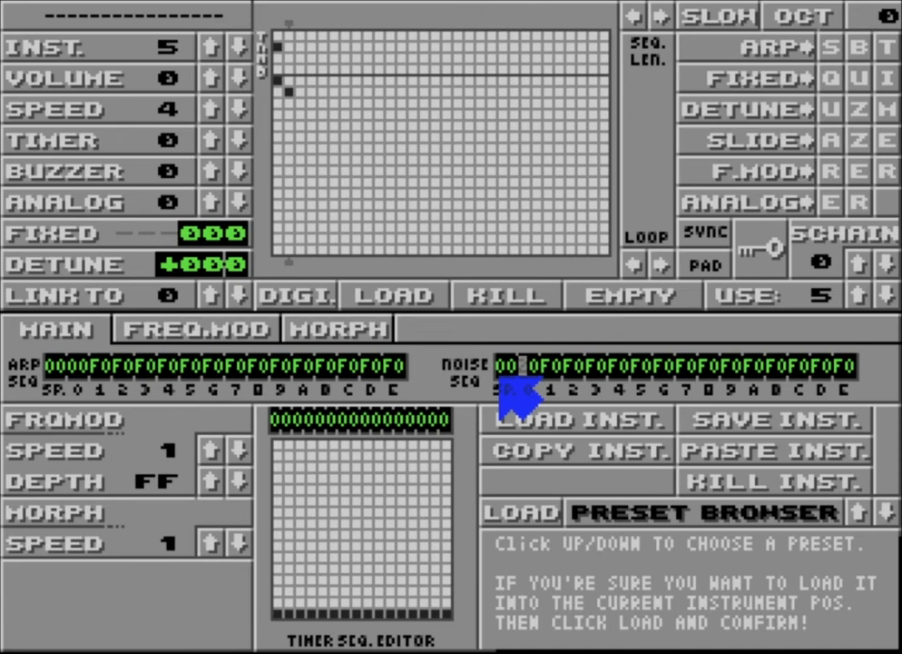
# Set the first pitch of the noise sequence to 00, keeping the speed at 00
pyautogui.write('2')
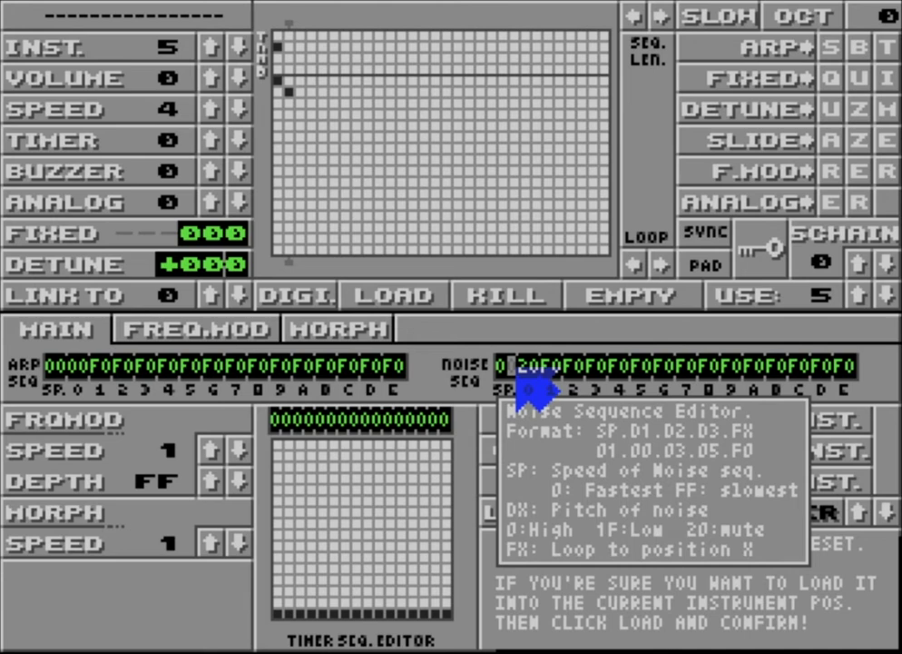
pyautogui.press('Right')
pyautogui.press('Right')
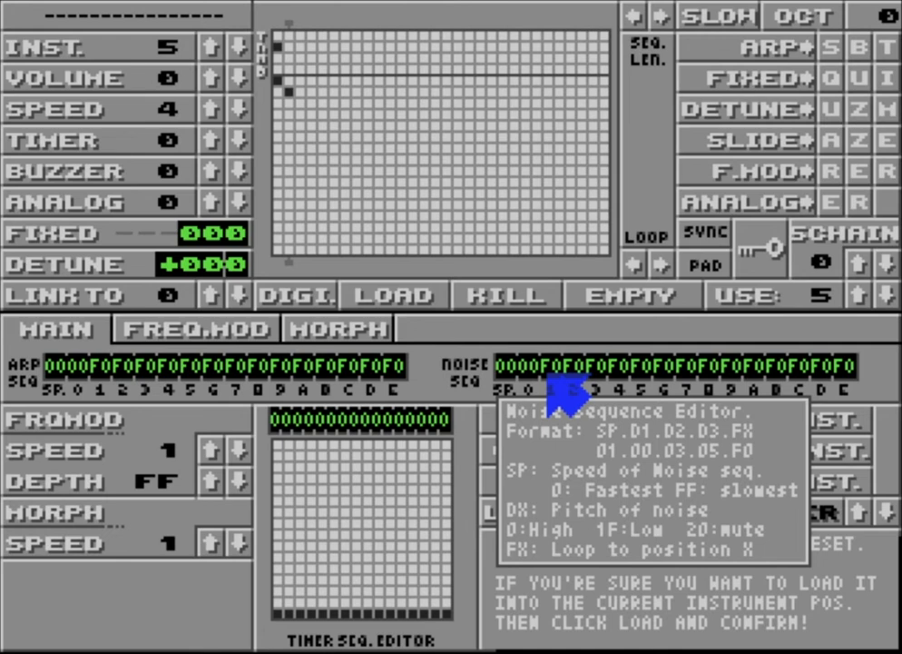
pyautogui.press('Right')
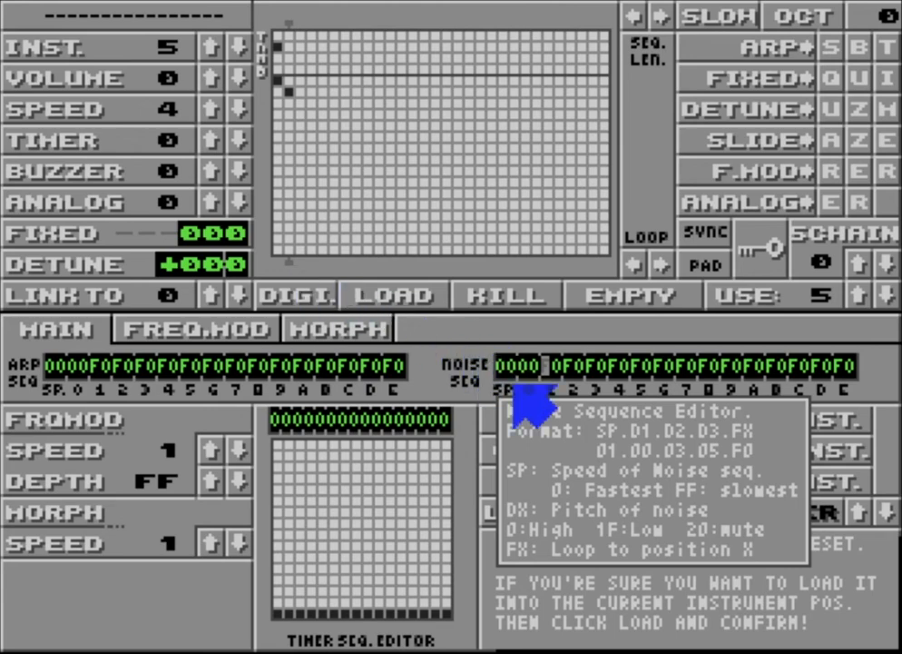
pyautogui.click(491, 320)
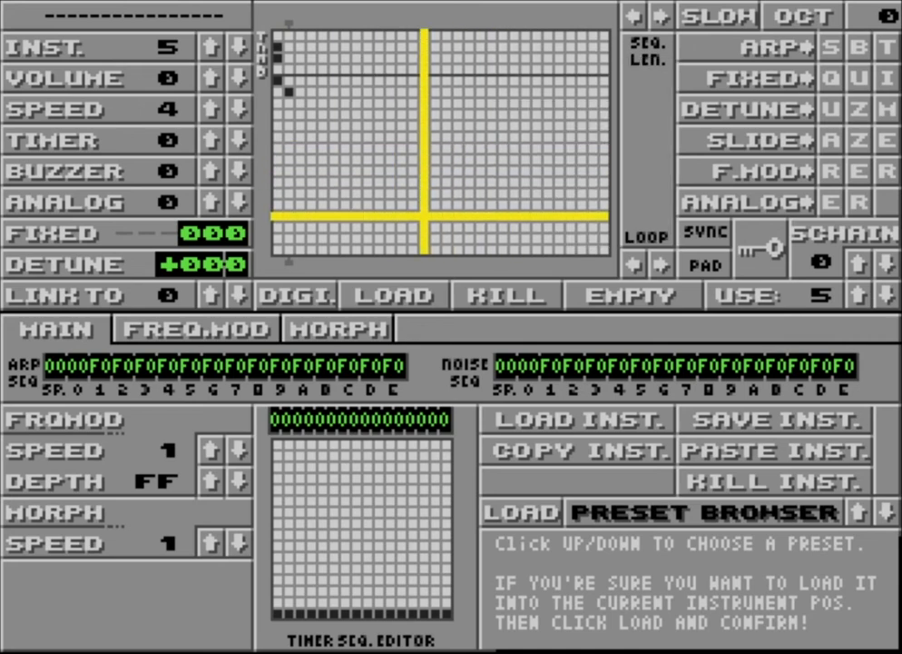
# Stop the playback from the main tracker screen and return to the instrument editor
pyautogui.rightClick(697, 15)
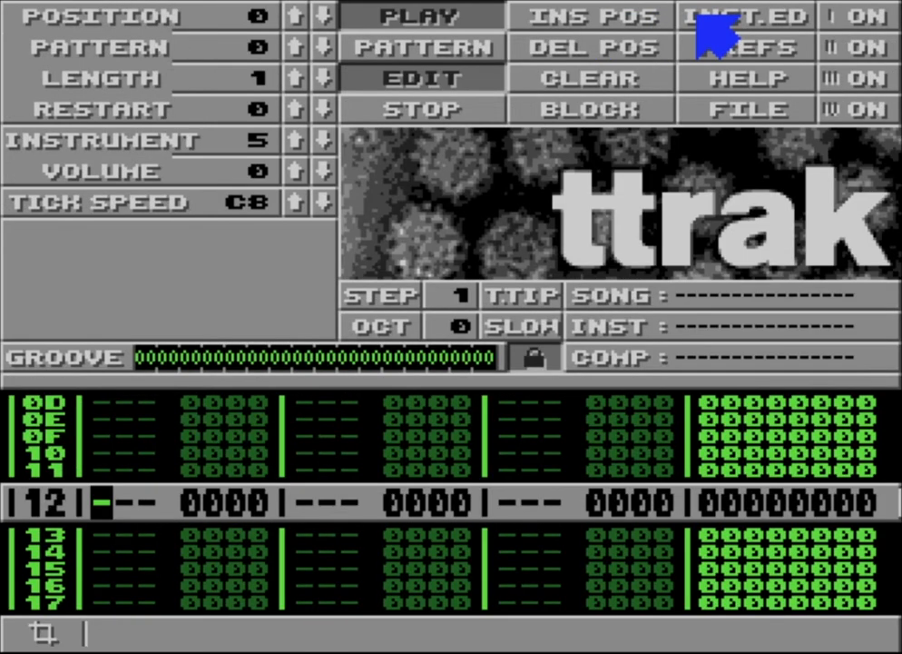
pyautogui.press('space')
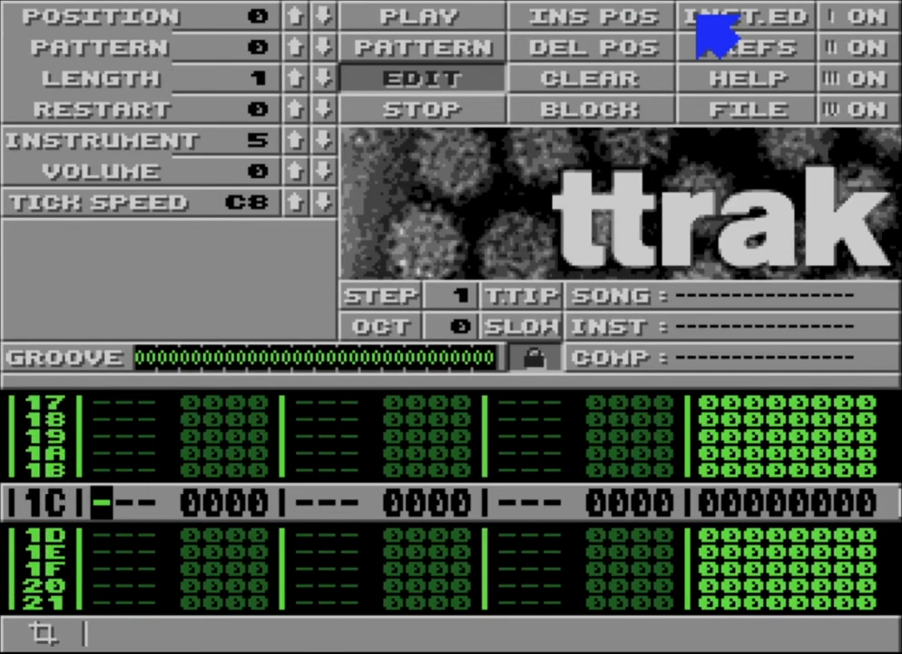
pyautogui.click(699, 18)
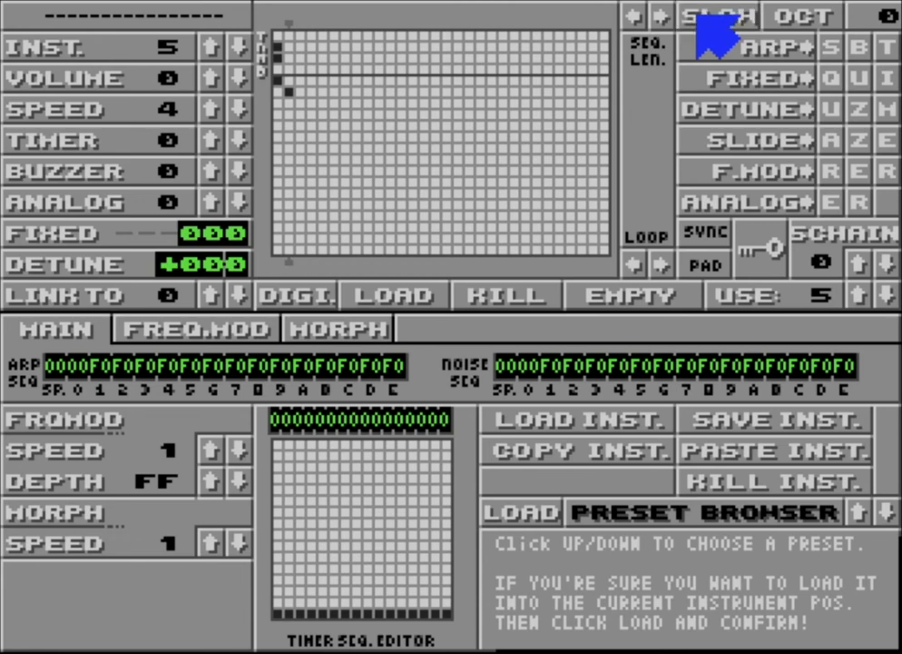
# Switch the SLOW mode on and off again
pyautogui.click(703, 28)
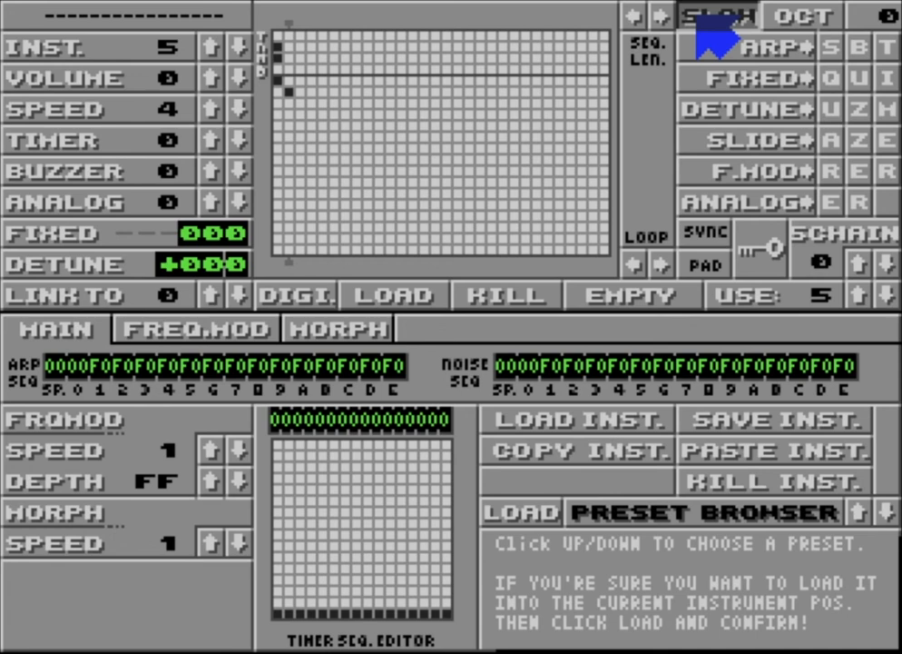
pyautogui.click(697, 16)
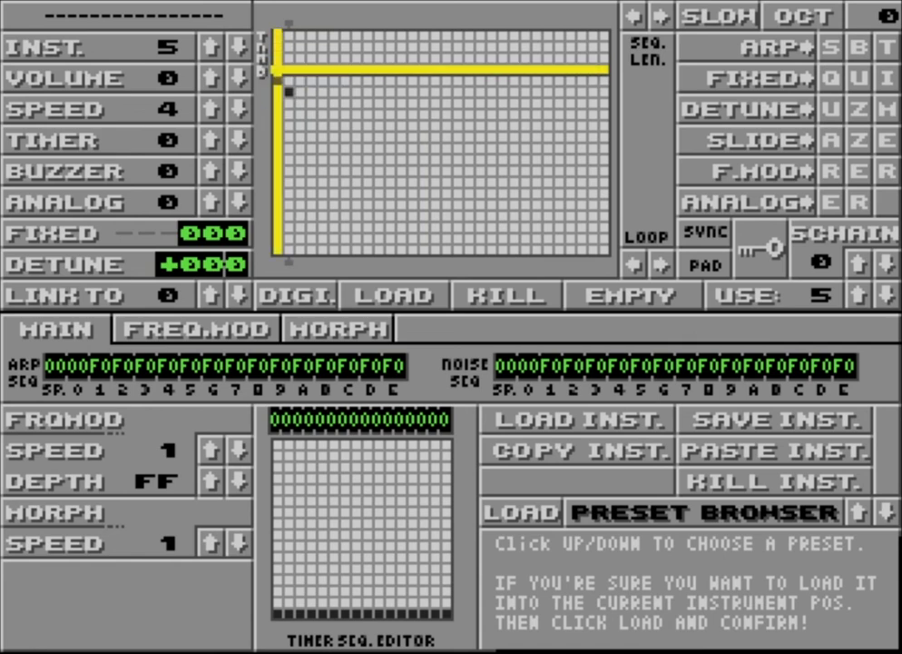
# Shorten the envelope sequence to a single column and enable the third and fourth marker rows in it
pyautogui.click(279, 24)
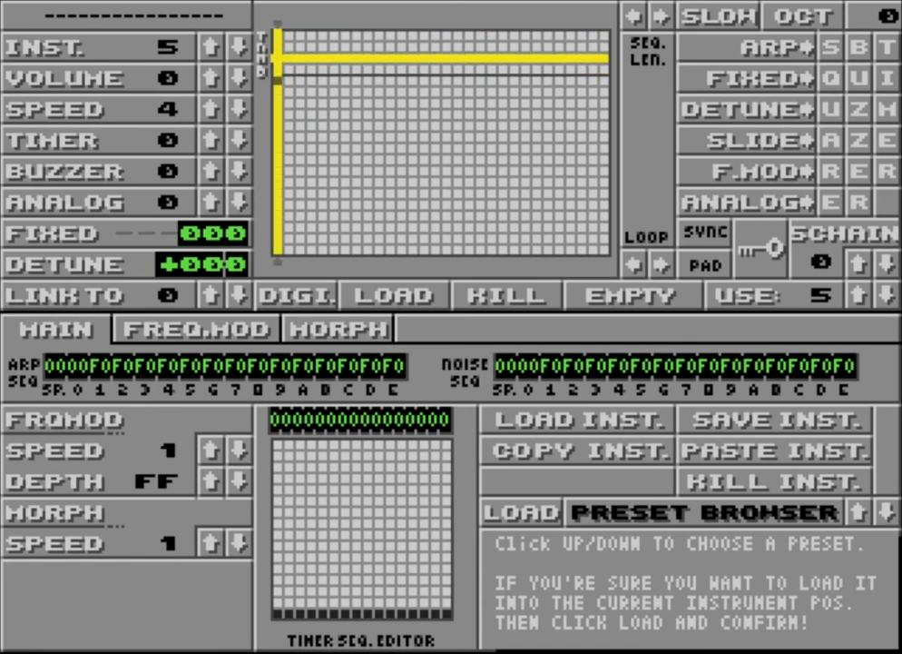
pyautogui.click(278, 69)
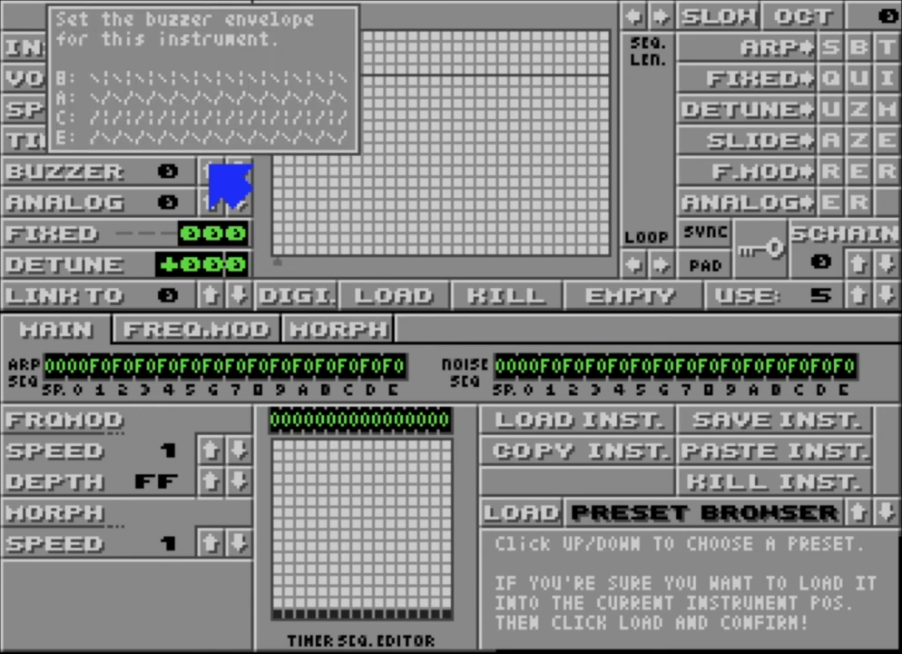
# Set the instrument's buzzer envelope to A
pyautogui.click(211, 170)
pyautogui.click(211, 170)
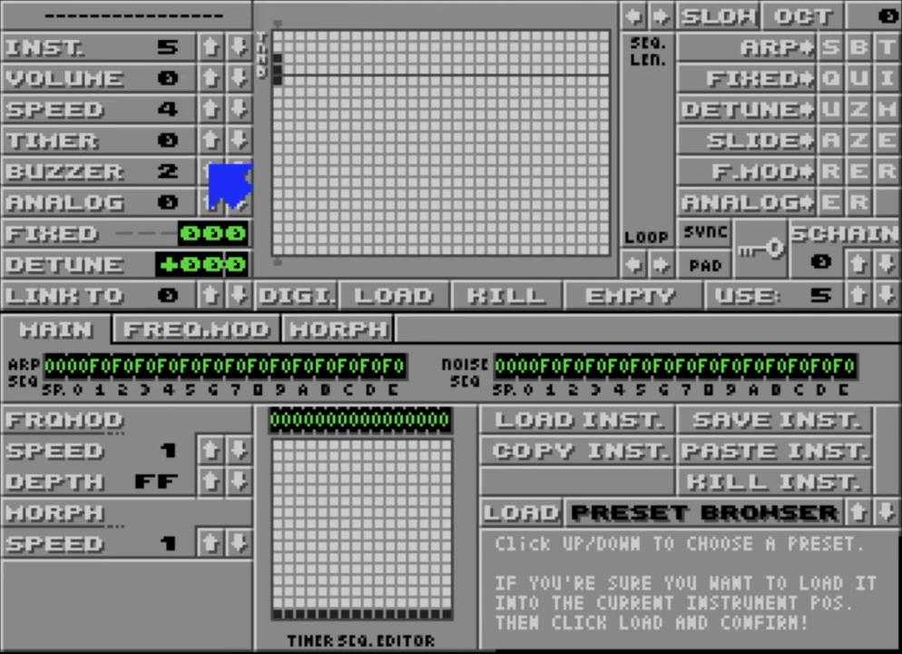
pyautogui.click(210, 171)
pyautogui.click(210, 171)
pyautogui.click(210, 170)
pyautogui.click(211, 171)
pyautogui.click(211, 170)
pyautogui.click(211, 171)
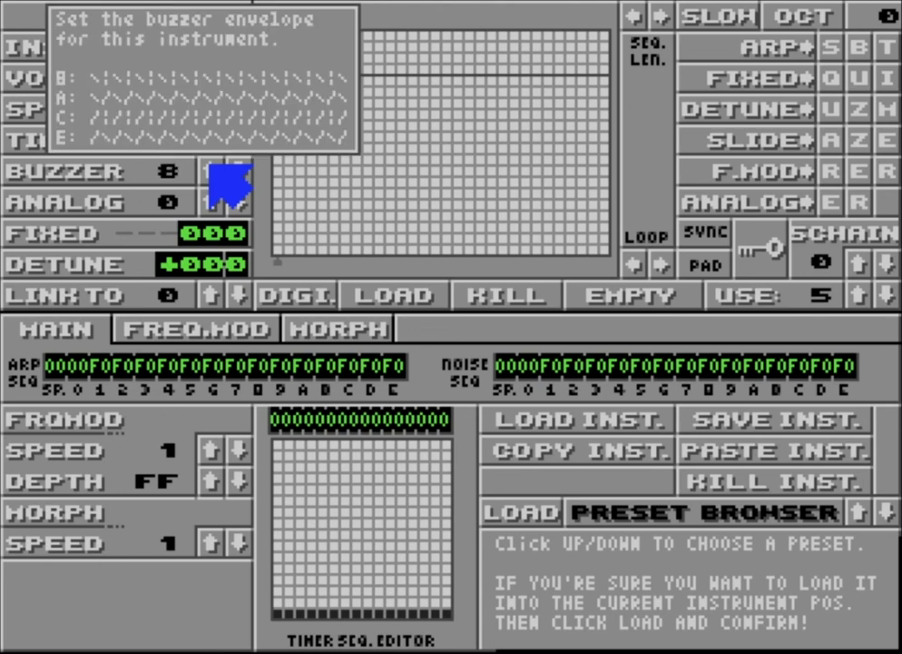
pyautogui.click(211, 171)
pyautogui.click(211, 170)
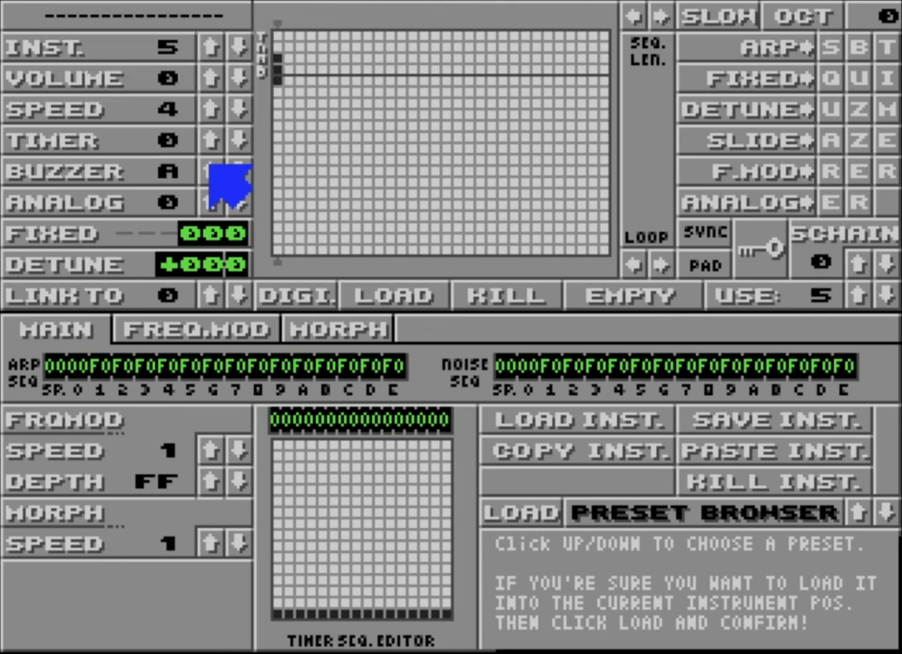